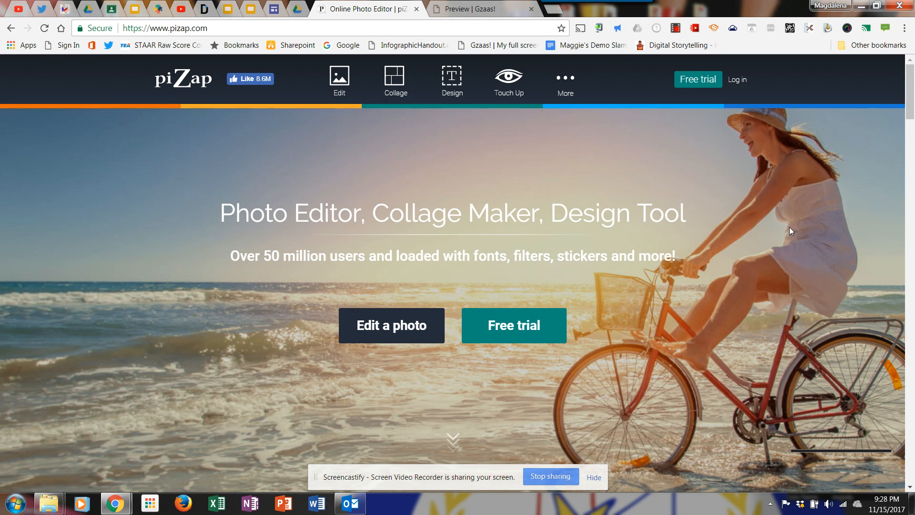
Start a photo edit in the Classic piZap version using the gray sunburst image from the piZap backgrounds
{"action": "left_click", "coordinate": [345, 86]}
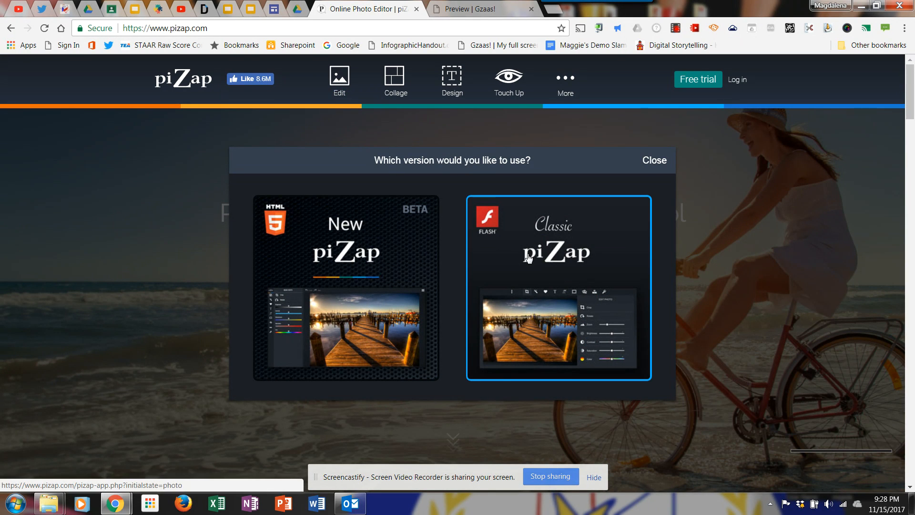
{"action": "left_click", "coordinate": [506, 257]}
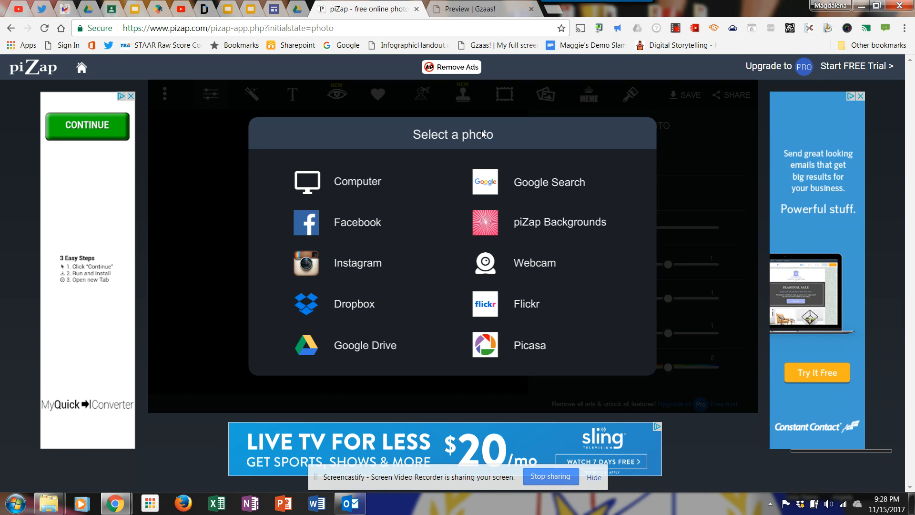
{"action": "left_click", "coordinate": [554, 233]}
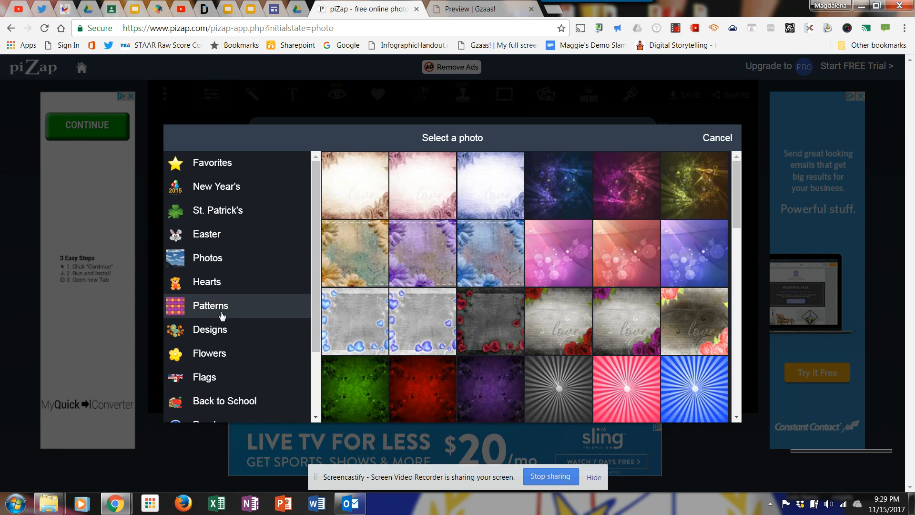
{"action": "left_click", "coordinate": [554, 393]}
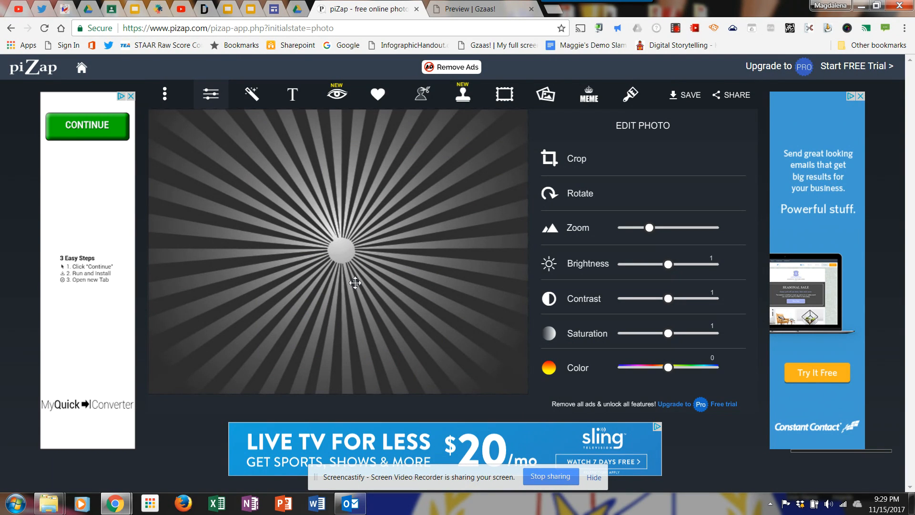
{"action": "left_click", "coordinate": [165, 98]}
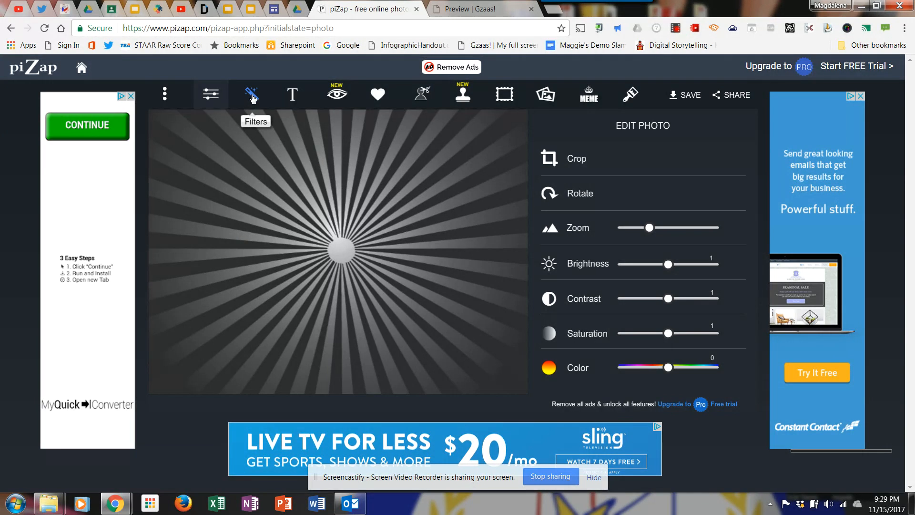
Add a plain text object to the image reading "How To Use Pizap!"
{"action": "left_click", "coordinate": [292, 98]}
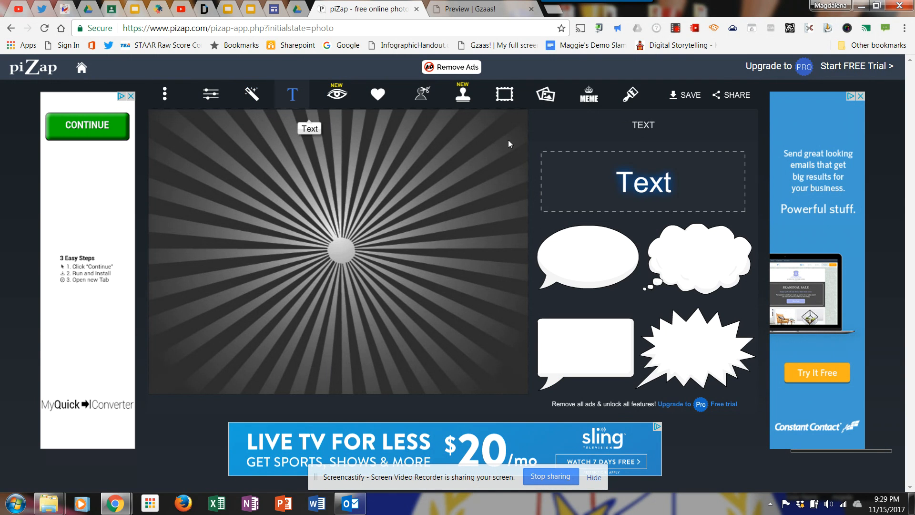
{"action": "left_click", "coordinate": [648, 193]}
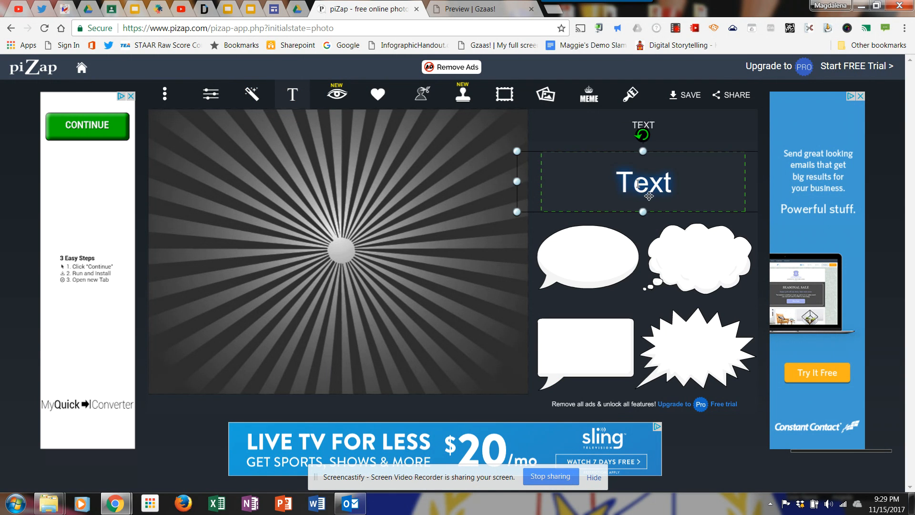
{"action": "left_click_drag", "start_coordinate": [624, 155], "coordinate": [519, 154]}
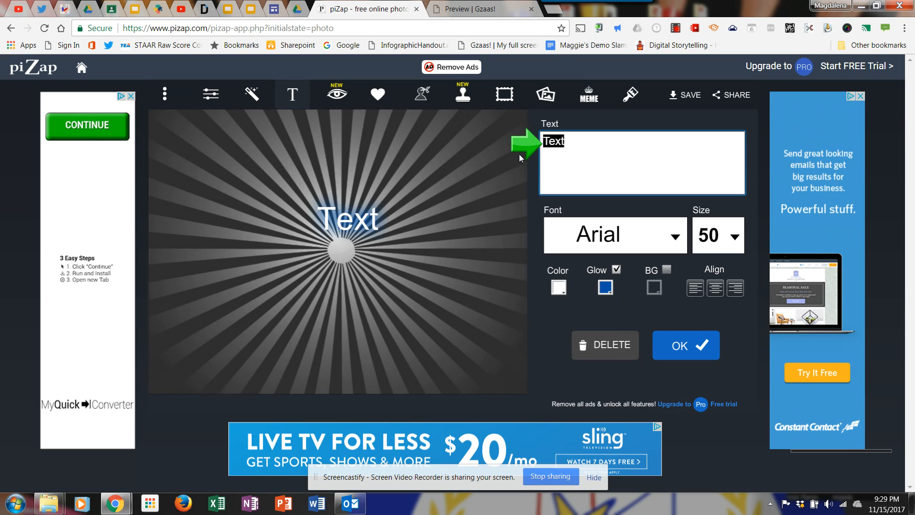
{"action": "type", "text": "How To U"}
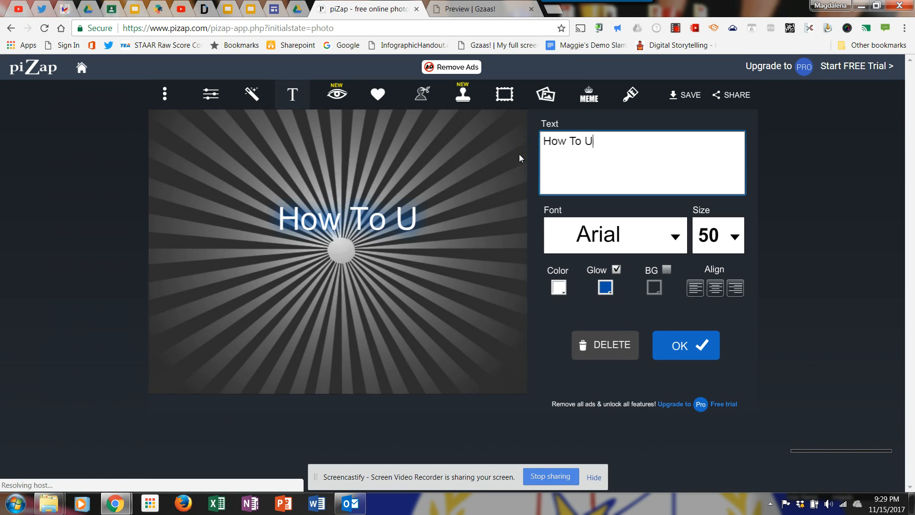
{"action": "type", "text": "se P"}
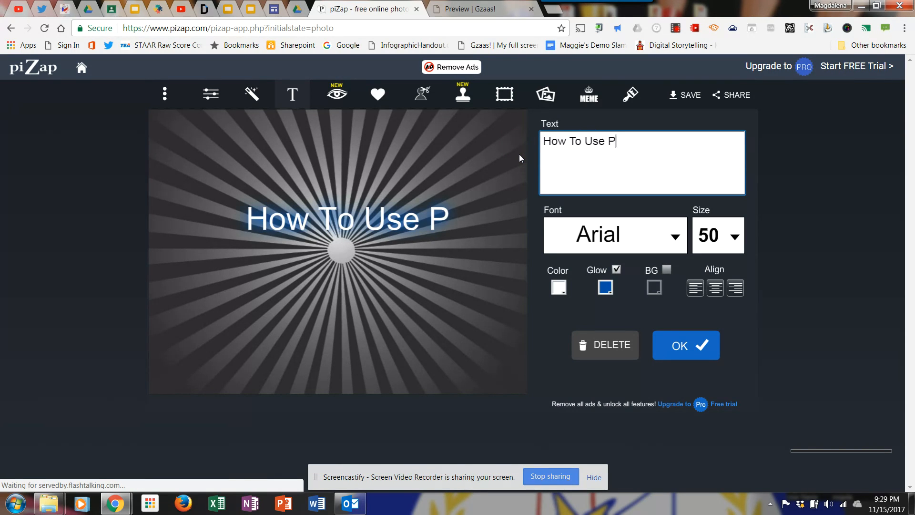
{"action": "type", "text": "izap!"}
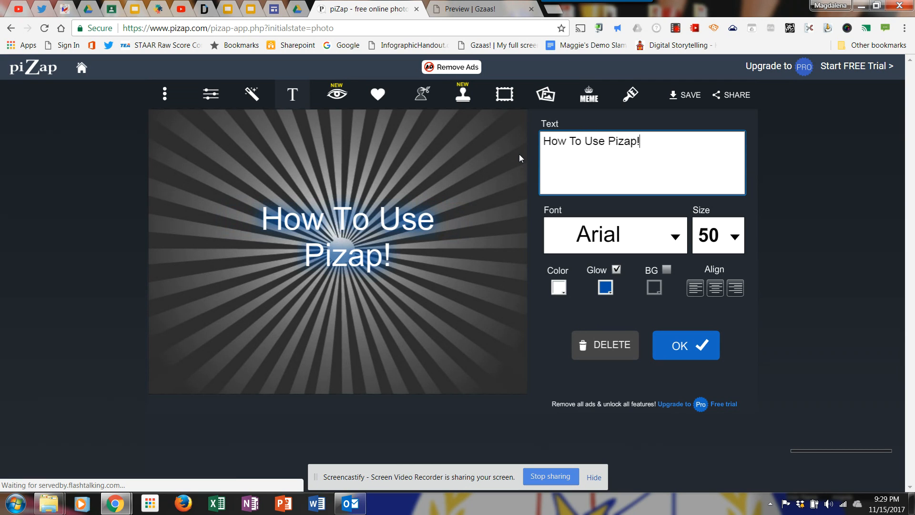
Change the title text's font to Bradley One from the Original font set
{"action": "left_click", "coordinate": [676, 238]}
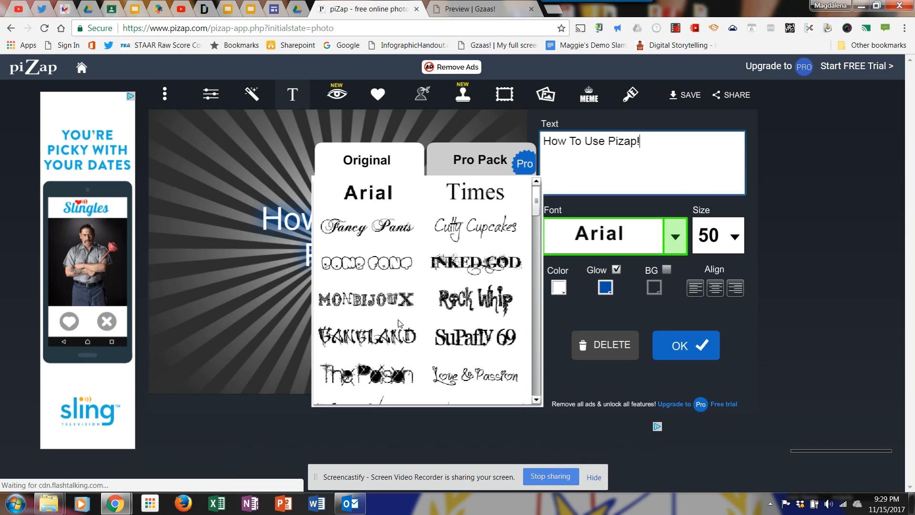
{"action": "scroll", "coordinate": [469, 342], "scroll_direction": "down", "scroll_amount": 3}
{"action": "scroll", "coordinate": [400, 324], "scroll_direction": "down", "scroll_amount": 5}
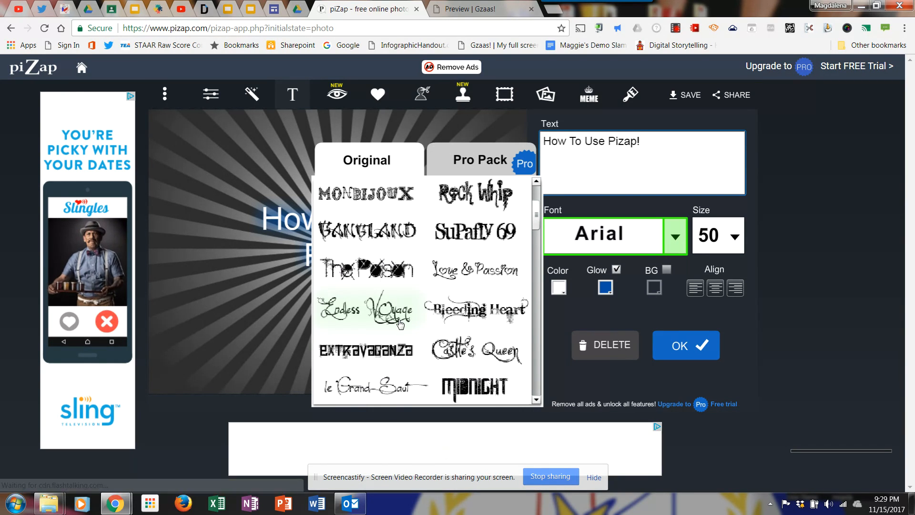
{"action": "scroll", "coordinate": [399, 324], "scroll_direction": "down", "scroll_amount": 2}
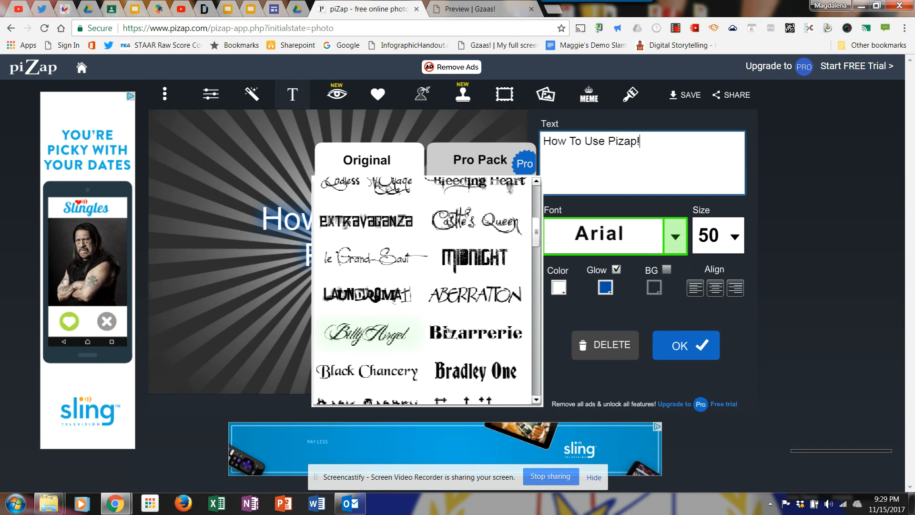
{"action": "left_click", "coordinate": [477, 379]}
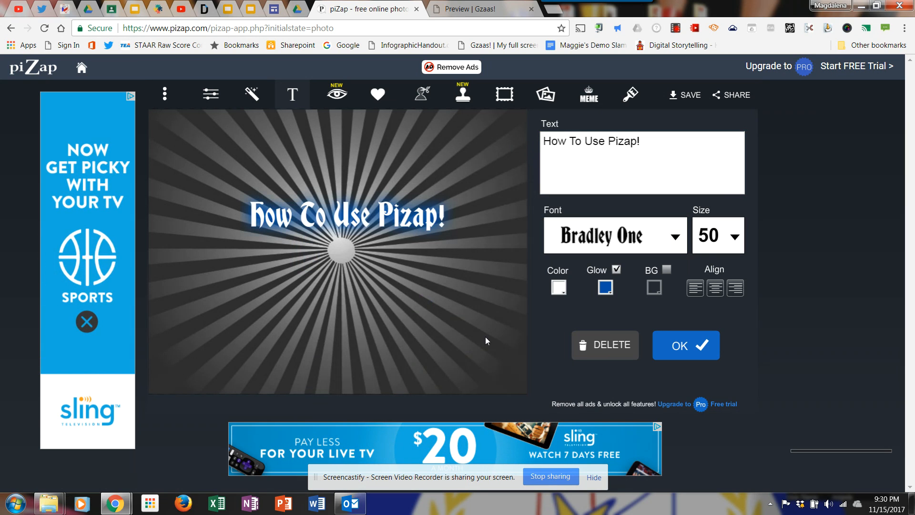
Move the title down over the sunburst's center and color the text red
{"action": "left_click_drag", "start_coordinate": [360, 213], "coordinate": [363, 252]}
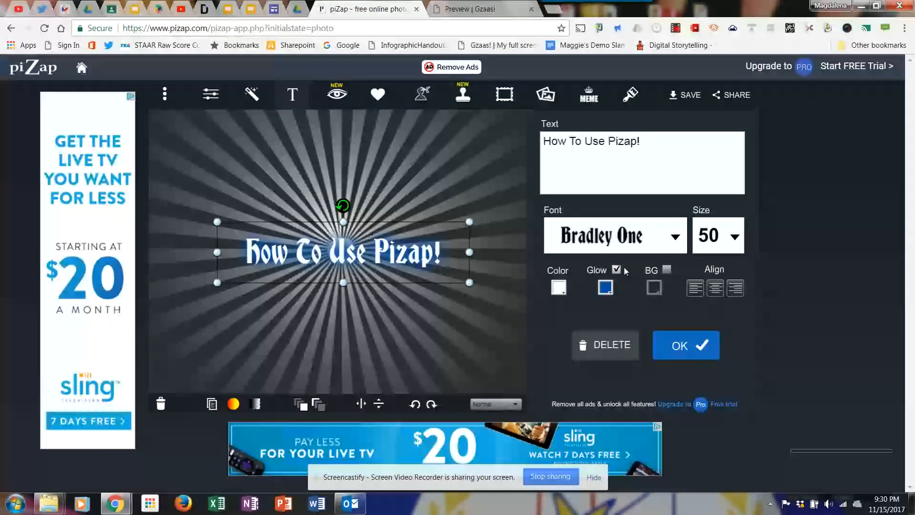
{"action": "left_click", "coordinate": [558, 289]}
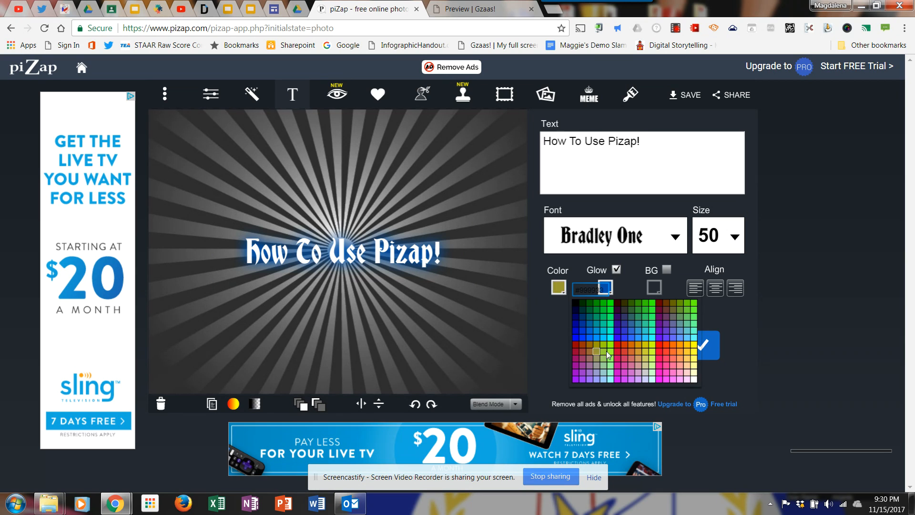
{"action": "left_click", "coordinate": [620, 344]}
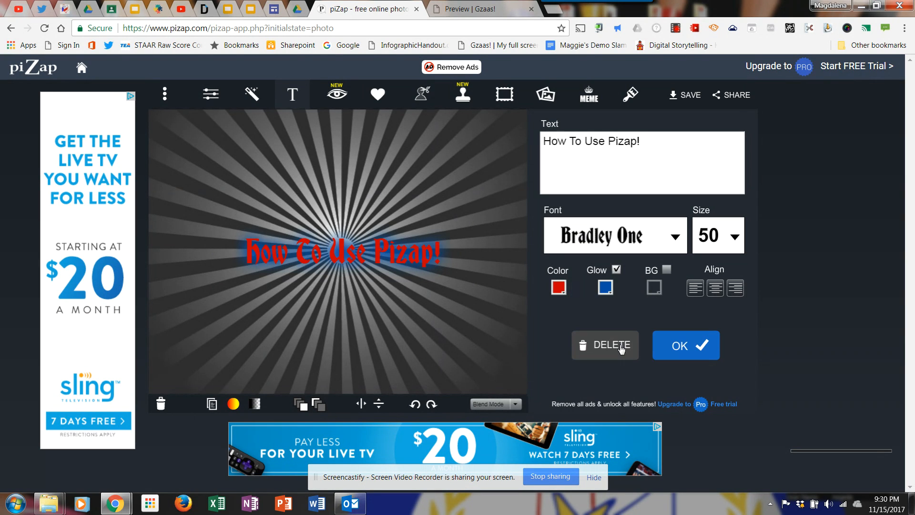
Enlarge the title so it spans most of the image's width, and finish editing the text
{"action": "left_click", "coordinate": [328, 256]}
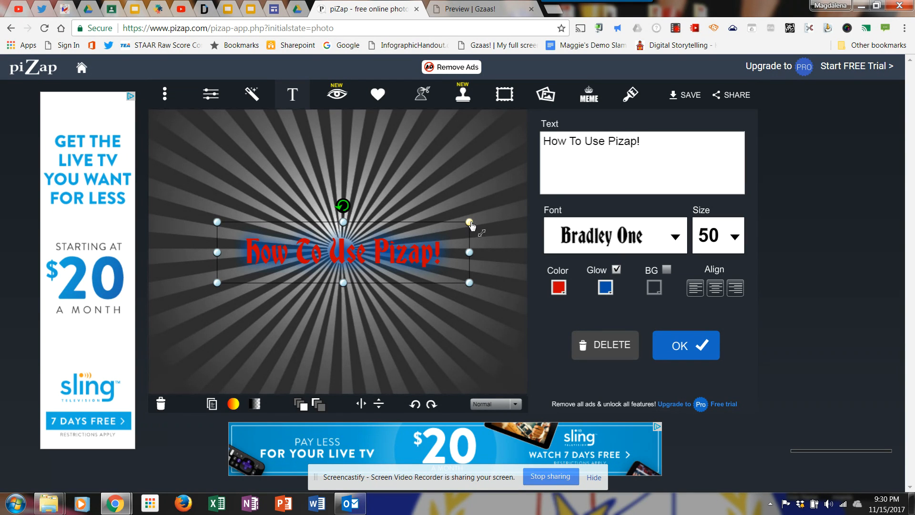
{"action": "left_click_drag", "start_coordinate": [472, 224], "coordinate": [537, 208]}
{"action": "left_click", "coordinate": [496, 370]}
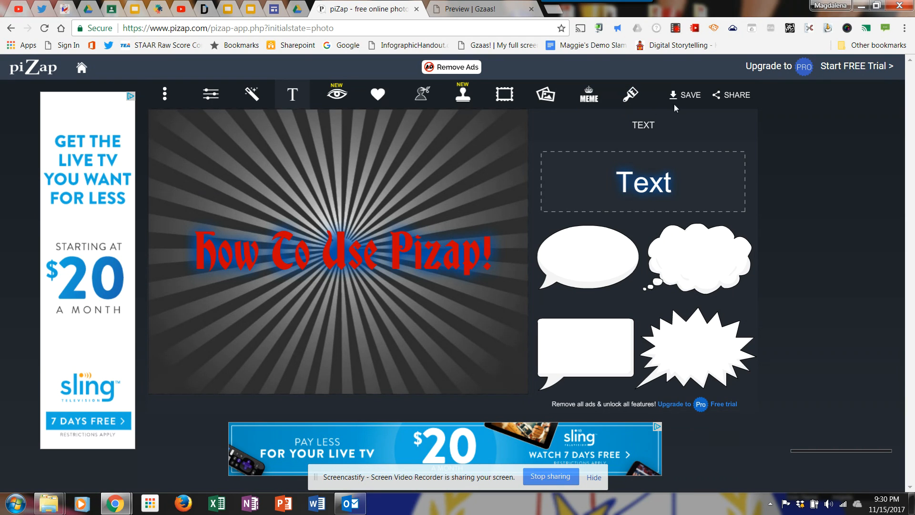
Place the light-blue starburst from the Sparkles stickers over the second letter of "To" in the title
{"action": "left_click", "coordinate": [379, 97]}
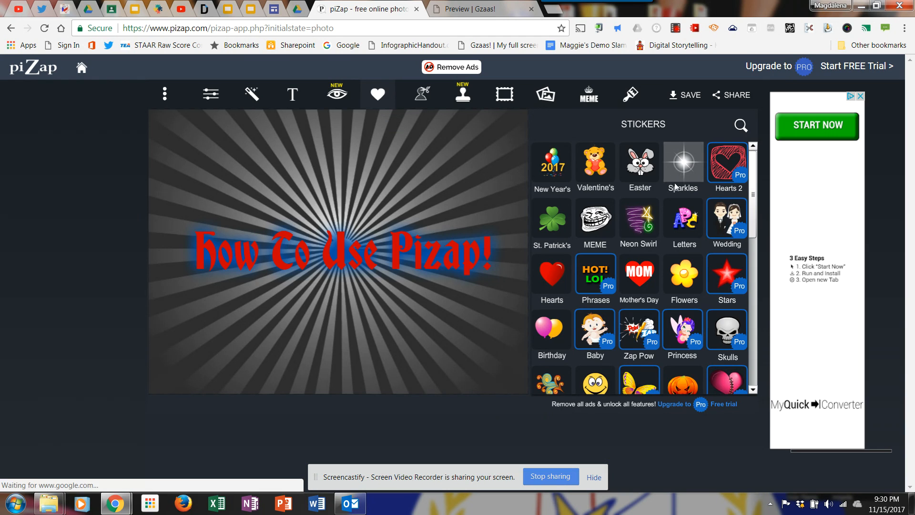
{"action": "left_click", "coordinate": [677, 172]}
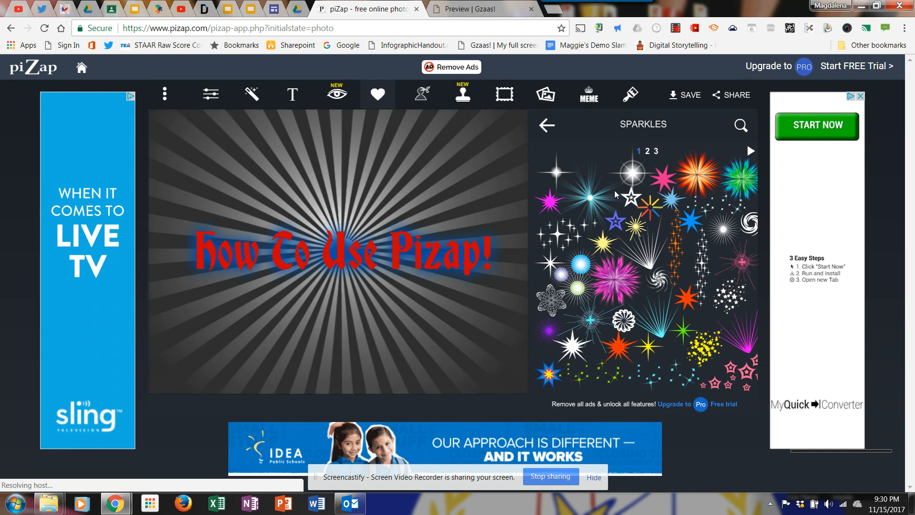
{"action": "left_click_drag", "start_coordinate": [590, 198], "coordinate": [297, 260]}
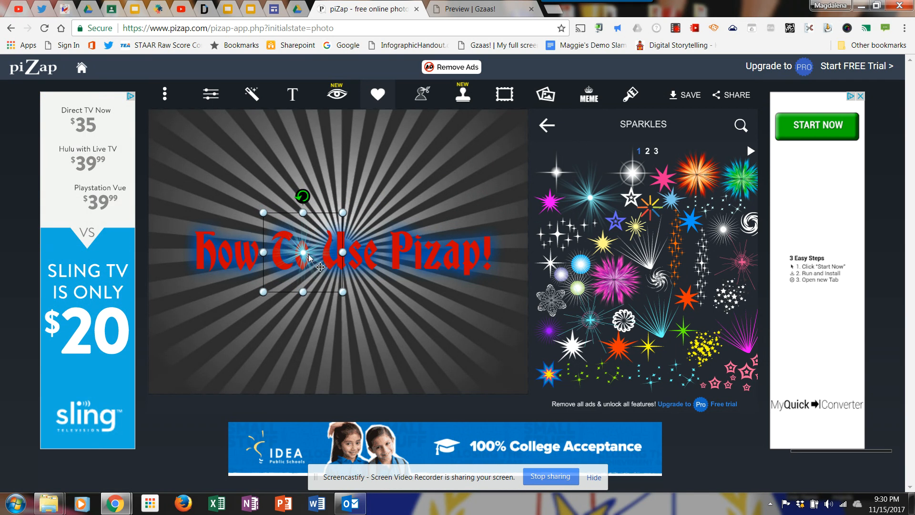
{"action": "left_click", "coordinate": [512, 359]}
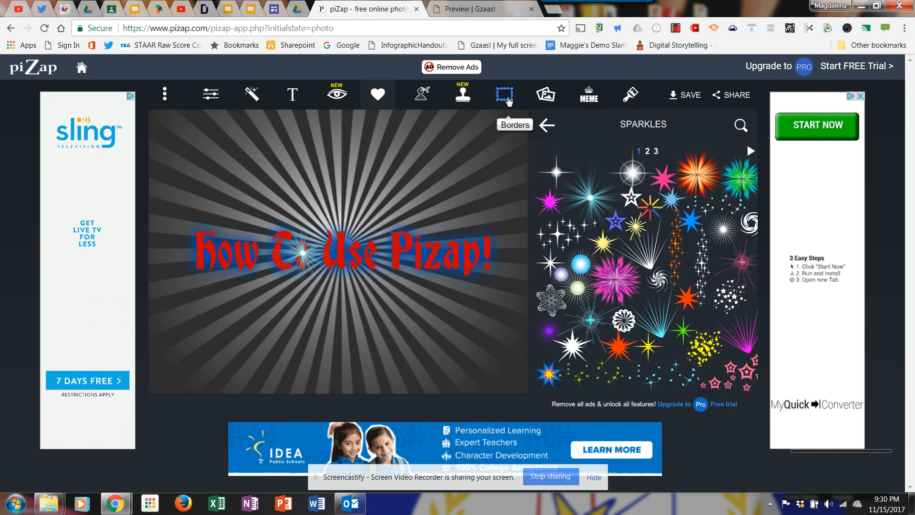
Try a custom white border, and replace it with the black floral border from the Simple borders
{"action": "left_click", "coordinate": [506, 98]}
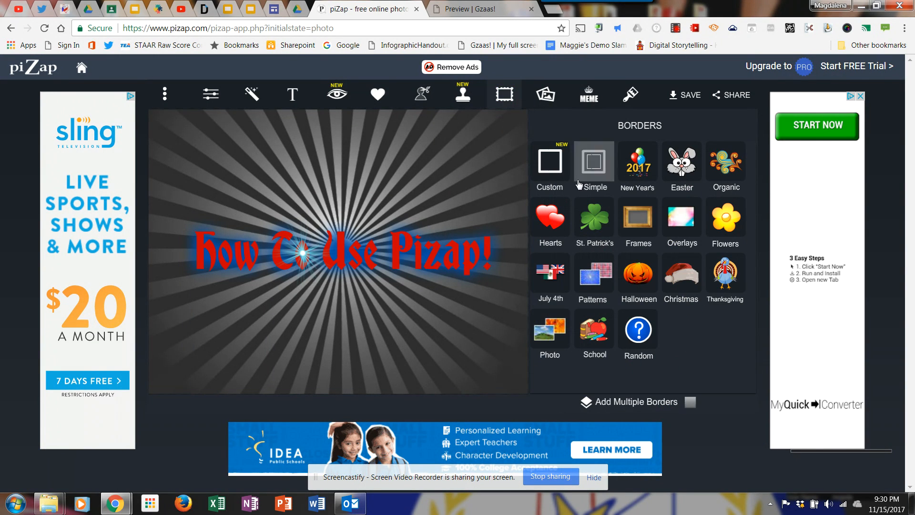
{"action": "left_click", "coordinate": [550, 171]}
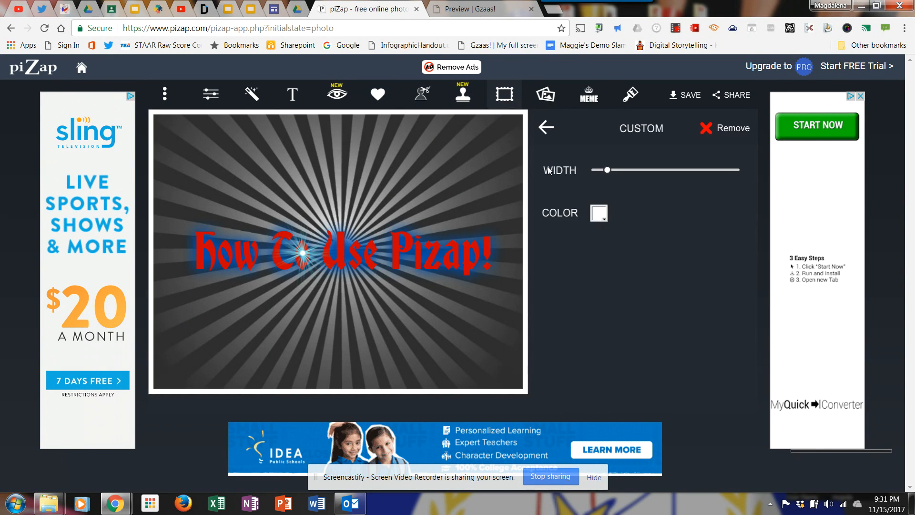
{"action": "left_click", "coordinate": [548, 129]}
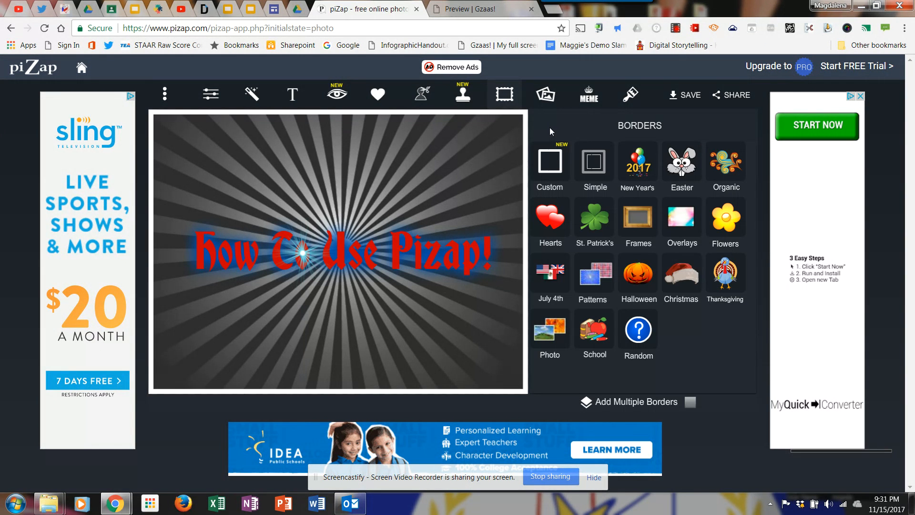
{"action": "left_click", "coordinate": [603, 184]}
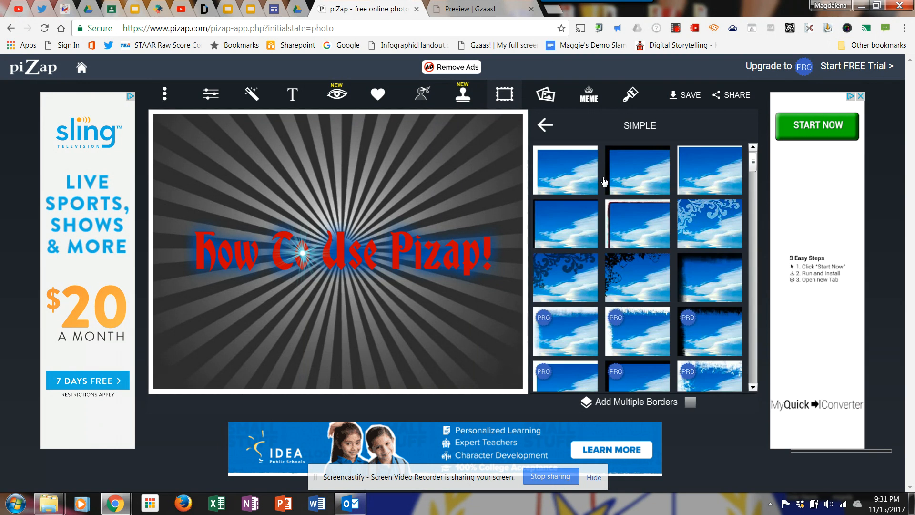
{"action": "left_click", "coordinate": [636, 272]}
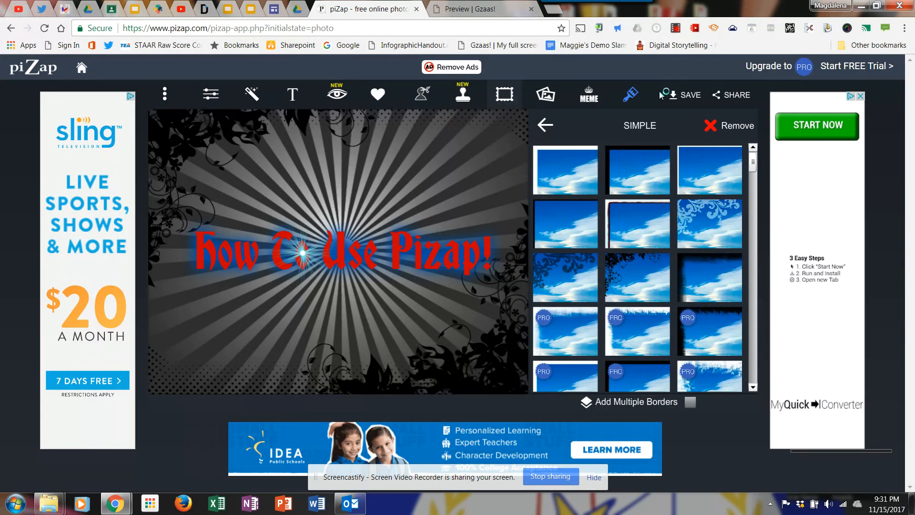
Save the image to the computer in standard quality as a JPEG named "how to use Pizap"
{"action": "left_click", "coordinate": [685, 96]}
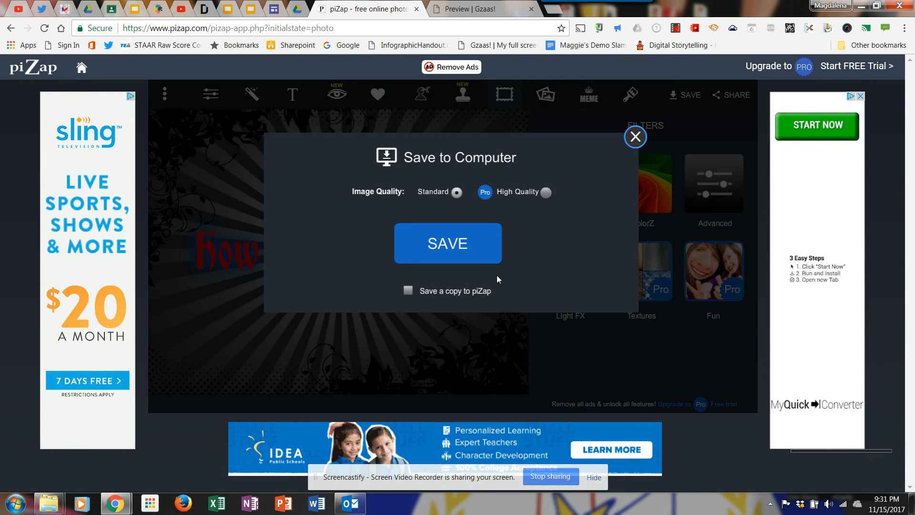
{"action": "left_click", "coordinate": [461, 236]}
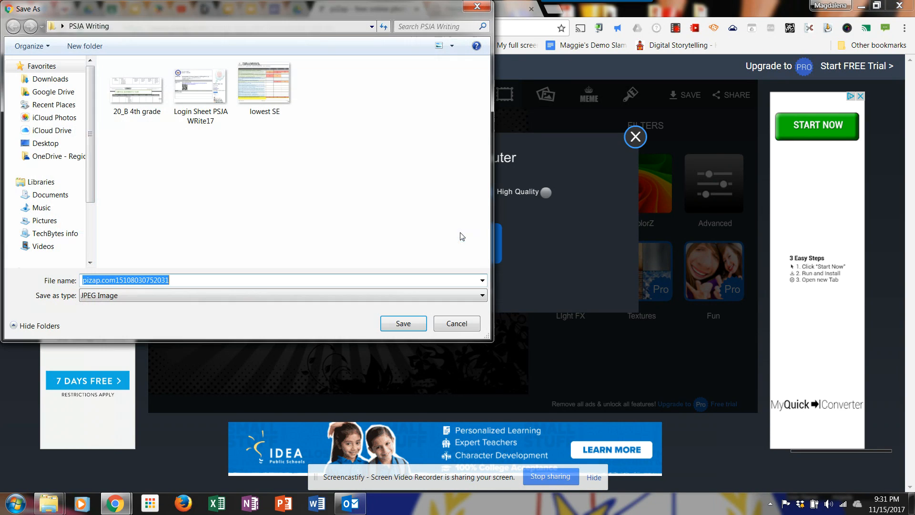
{"action": "type", "text": "how to use"}
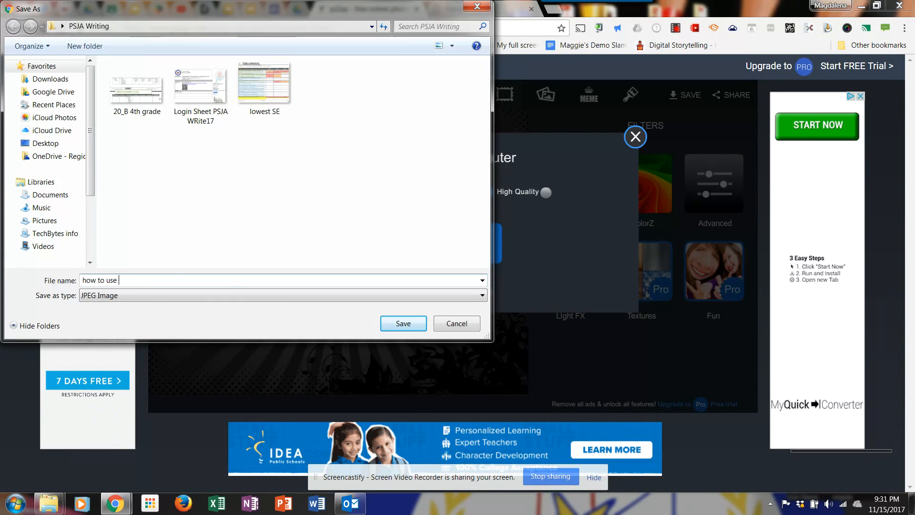
{"action": "type", "text": " Pizap"}
{"action": "left_click", "coordinate": [408, 322]}
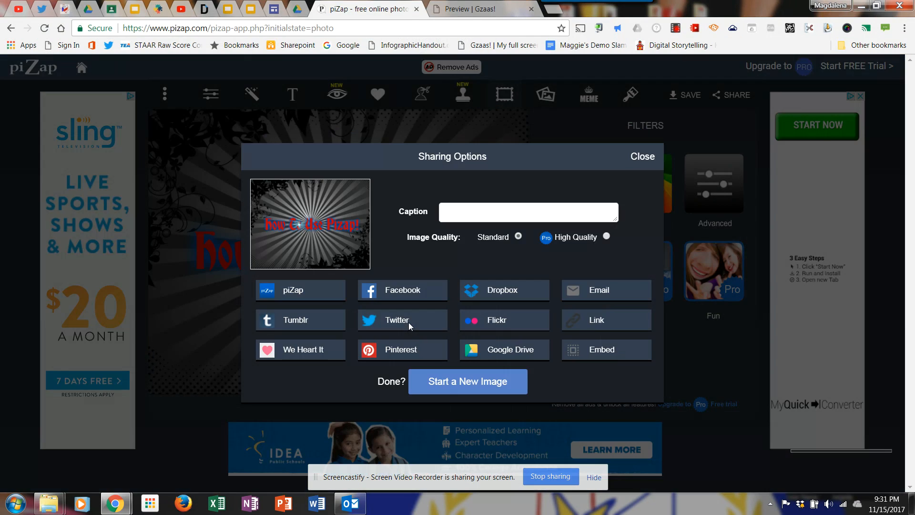